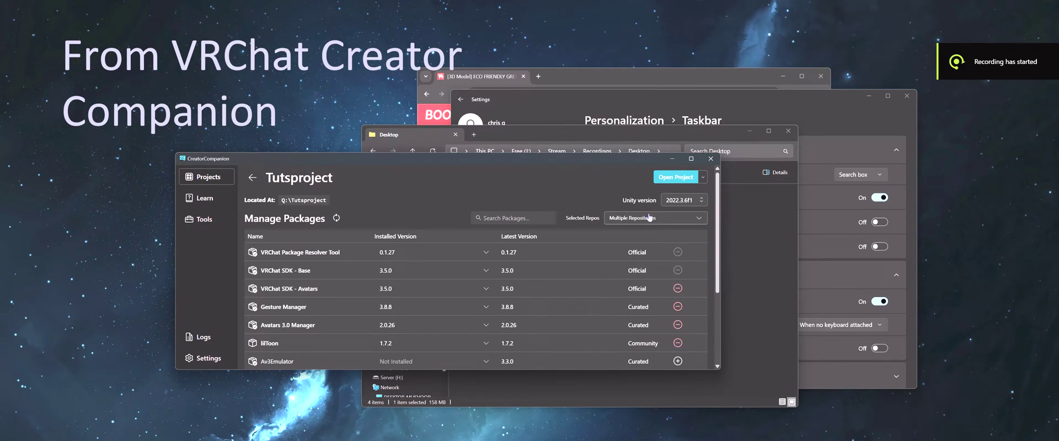
# - Widen the Project asset browser so the assets show in three columns
pyautogui.scroll(-3, 468, 279)
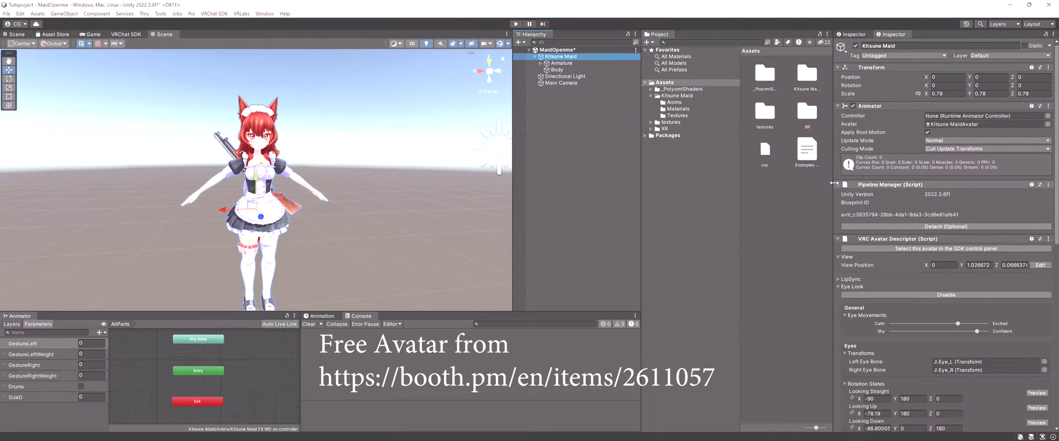
pyautogui.moveTo(834, 183); pyautogui.dragTo(854, 185)
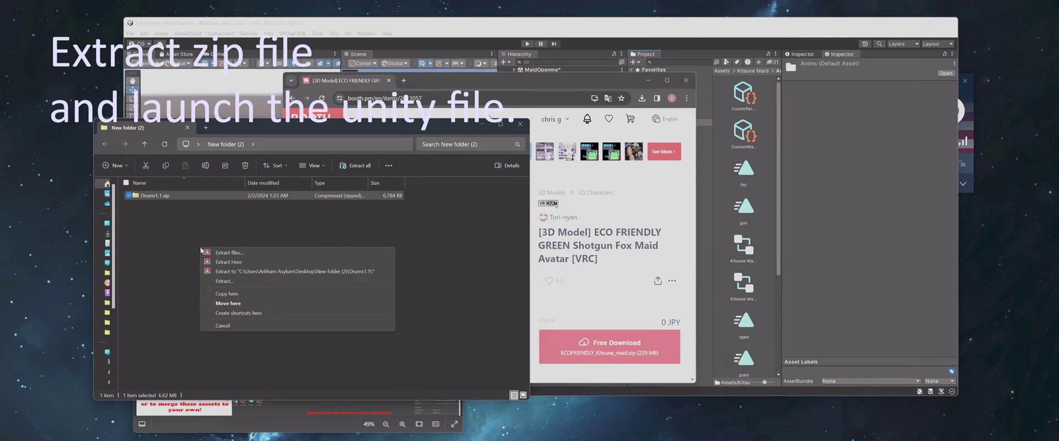
# - Extract Drums1.1.zip to a Drums1.1 folder and import Drums1.1.unitypackage into Unity
pyautogui.click(245, 271)
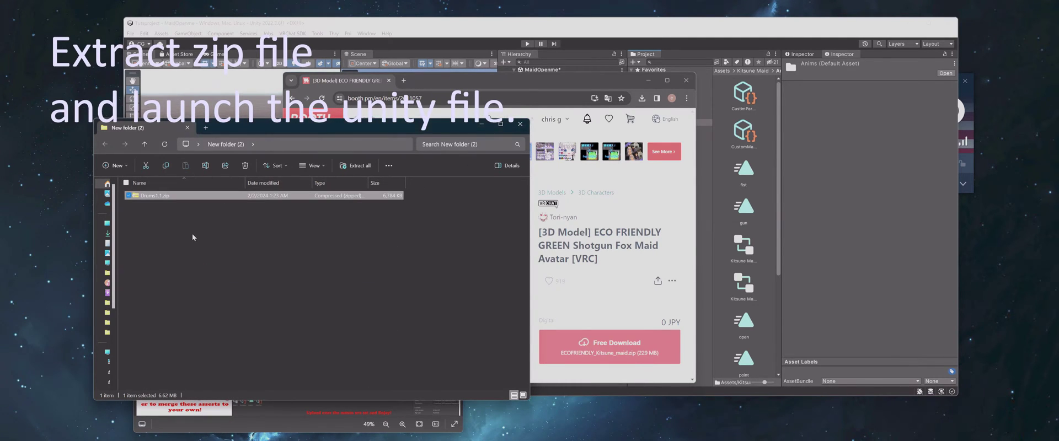
pyautogui.doubleClick(148, 196)
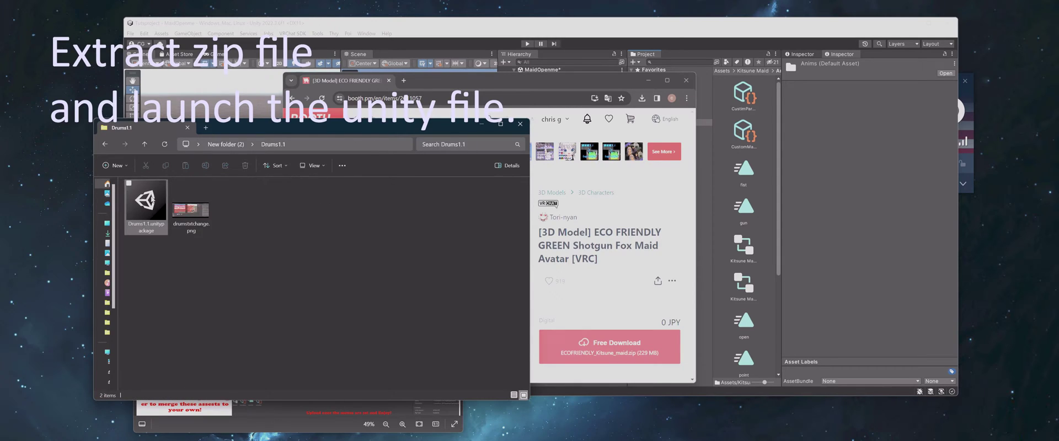
pyautogui.click(155, 219)
pyautogui.doubleClick(155, 218)
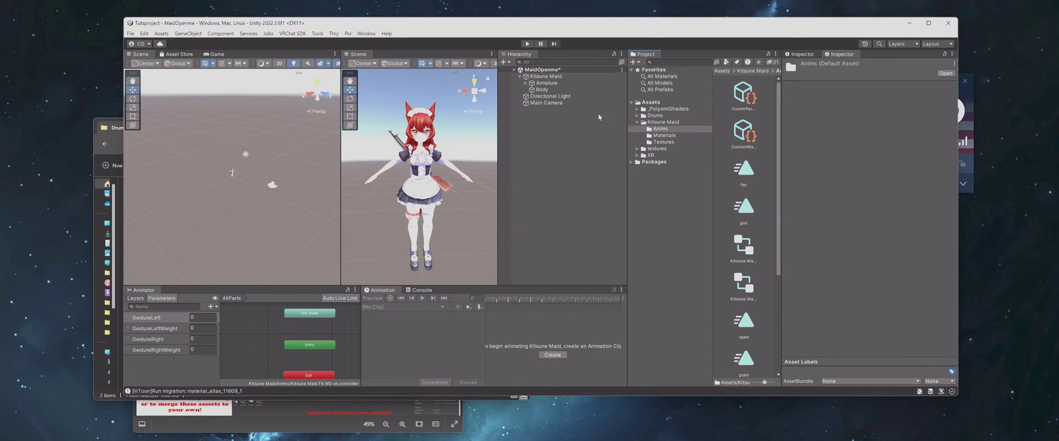
# - Maximize Unity and enable custom Expressions on Kitsune Maid's avatar descriptor
pyautogui.press('super+Up')
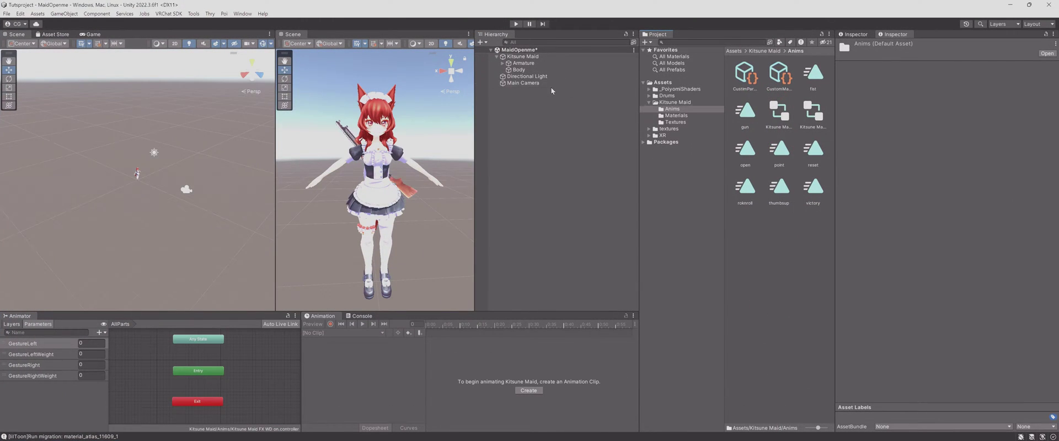
pyautogui.click(527, 56)
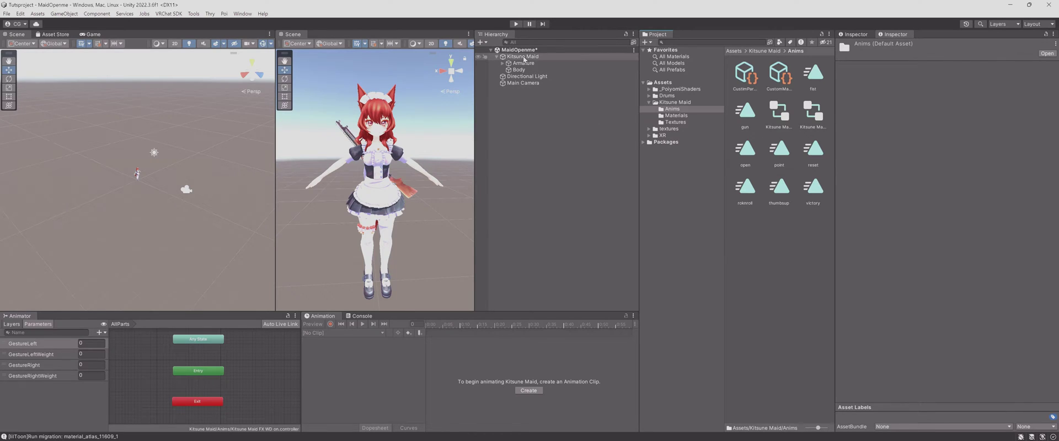
pyautogui.scroll(-5, 907, 209)
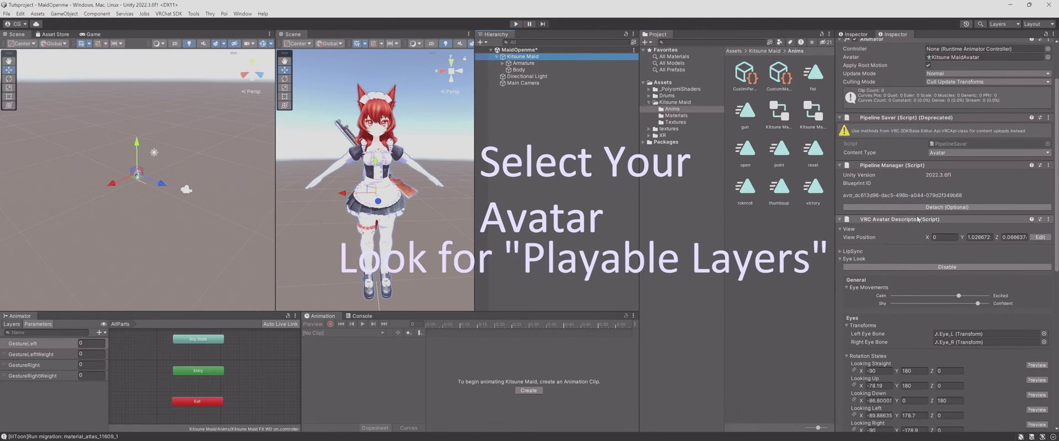
pyautogui.scroll(-6, 906, 207)
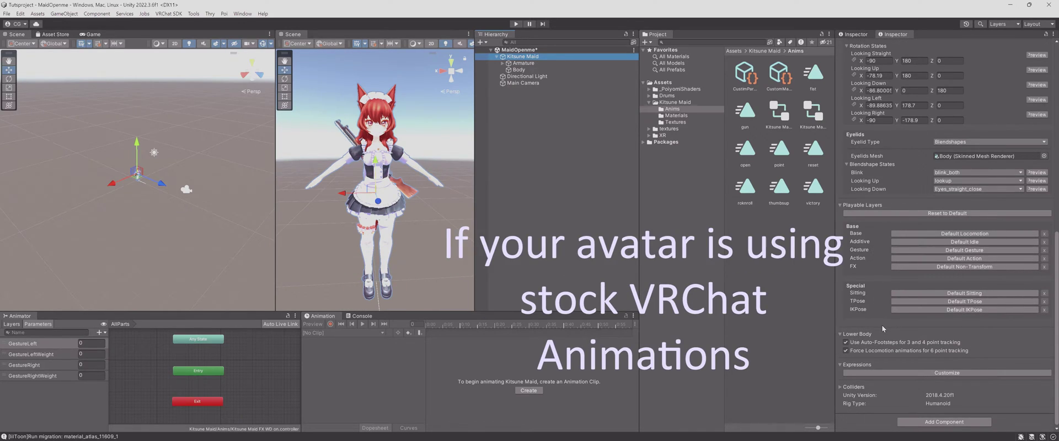
pyautogui.click(873, 372)
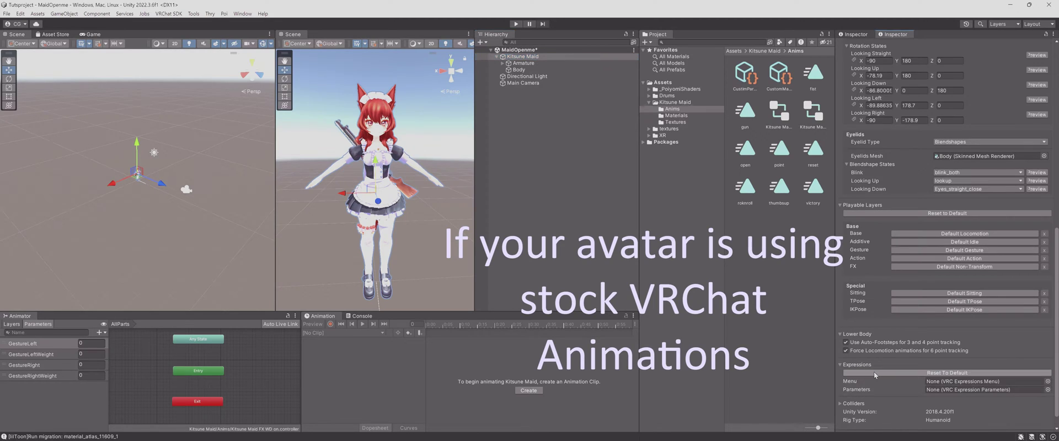
pyautogui.scroll(-1, 881, 355)
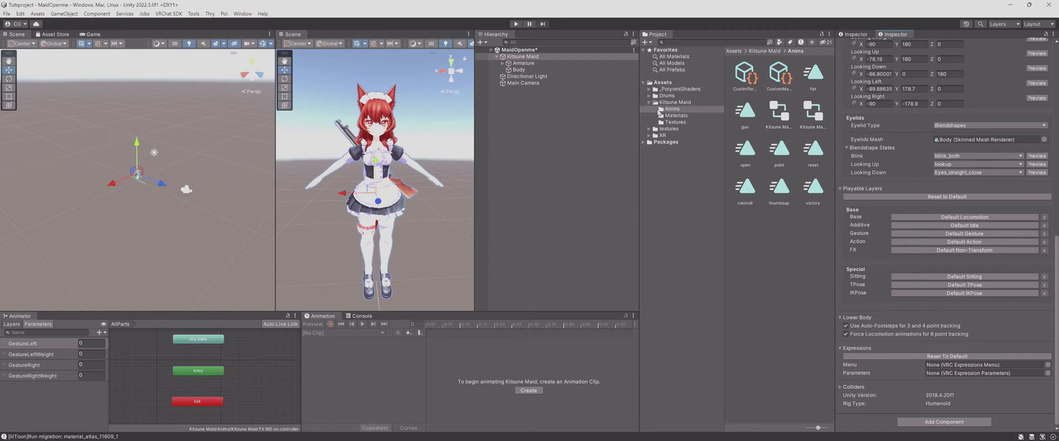
# - Assign DrumsMenu and DrumsPara from Drums/Anims as Kitsune Maid's expressions Menu and Parameters
pyautogui.click(649, 95)
pyautogui.click(669, 103)
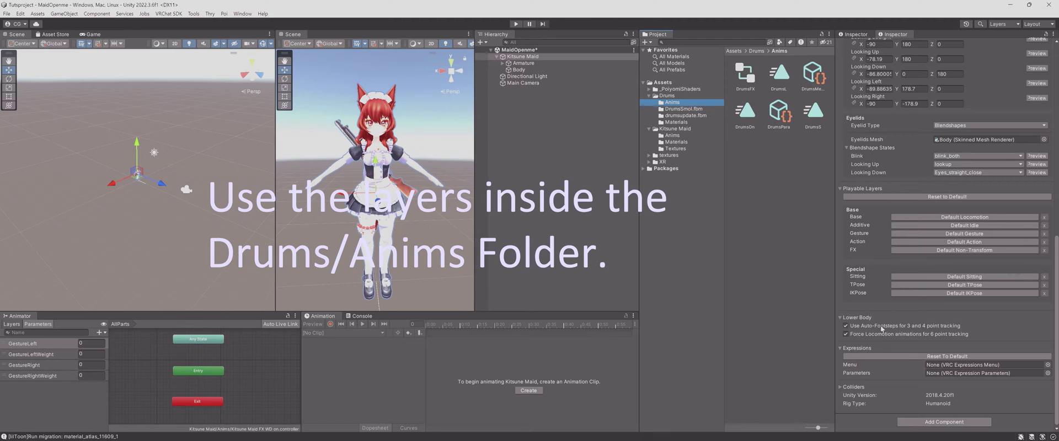
pyautogui.moveTo(811, 81); pyautogui.dragTo(936, 369)
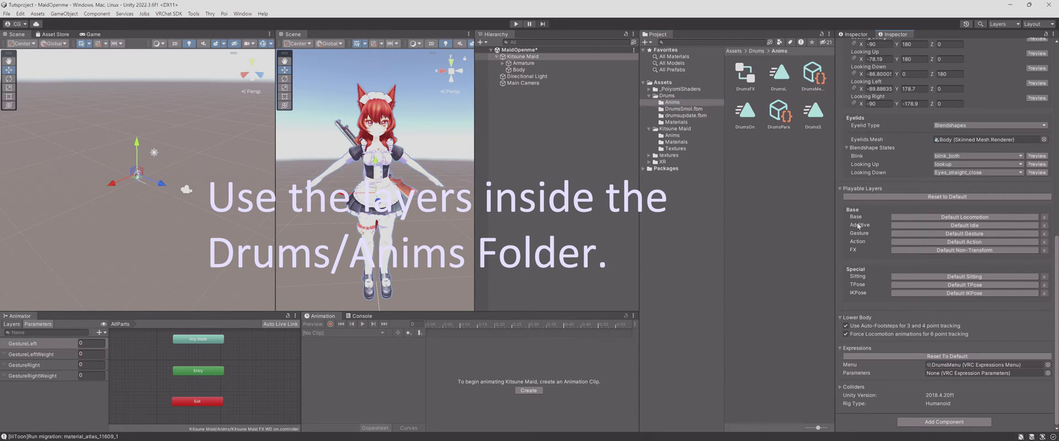
pyautogui.moveTo(785, 118); pyautogui.dragTo(945, 375)
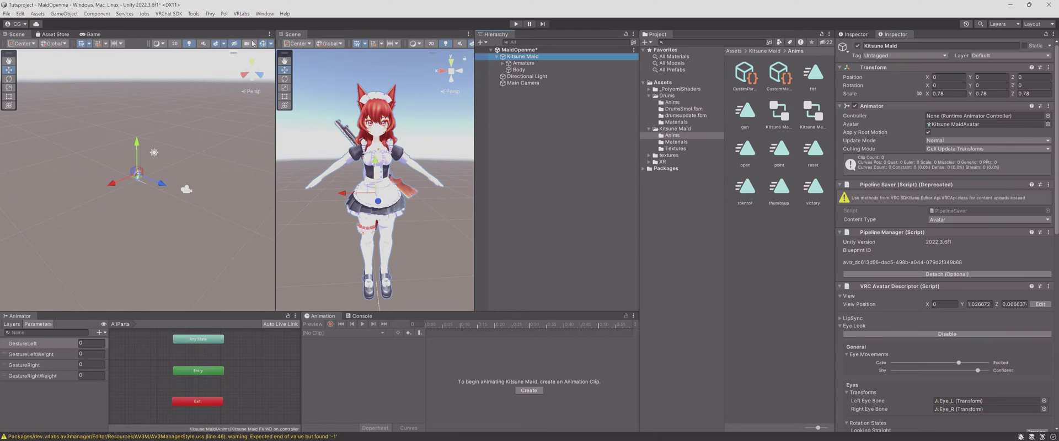
pyautogui.click(241, 13)
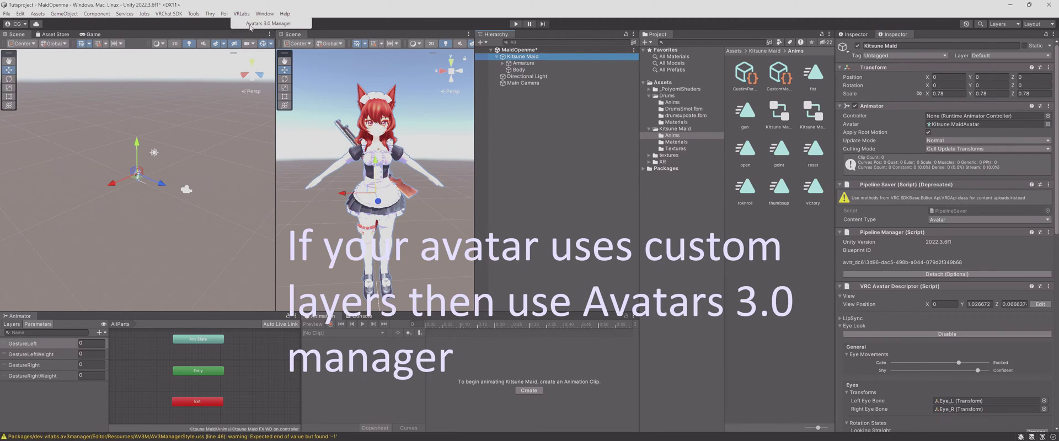
# - Load Kitsune Maid into the VRLabs Avatars 3.0 Manager and expand its FX layer
pyautogui.click(250, 24)
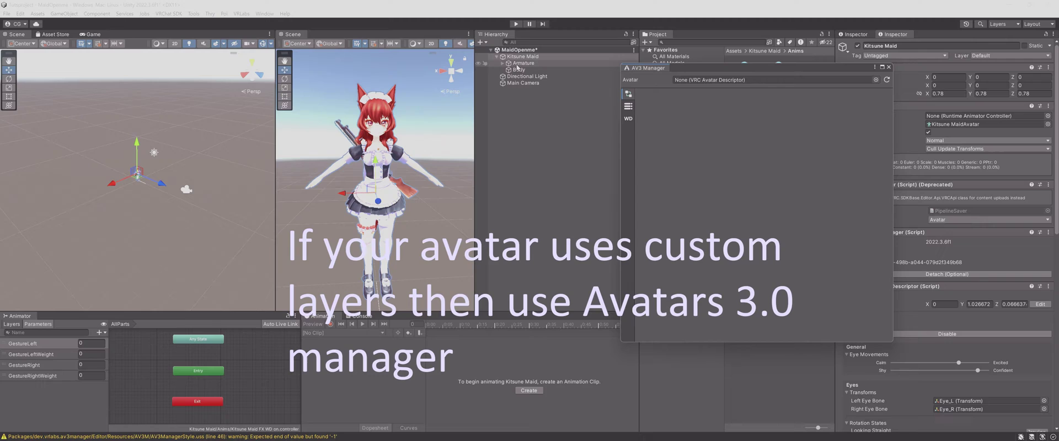
pyautogui.moveTo(522, 56); pyautogui.dragTo(757, 81)
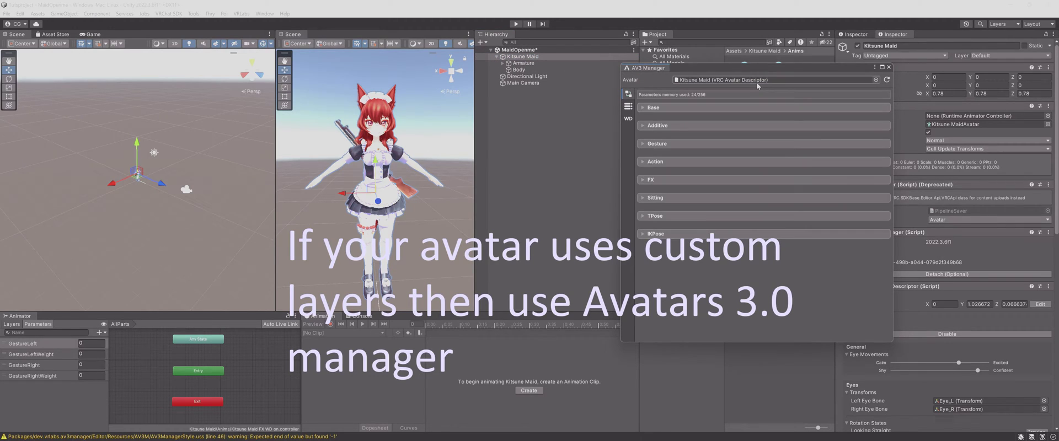
pyautogui.click(646, 182)
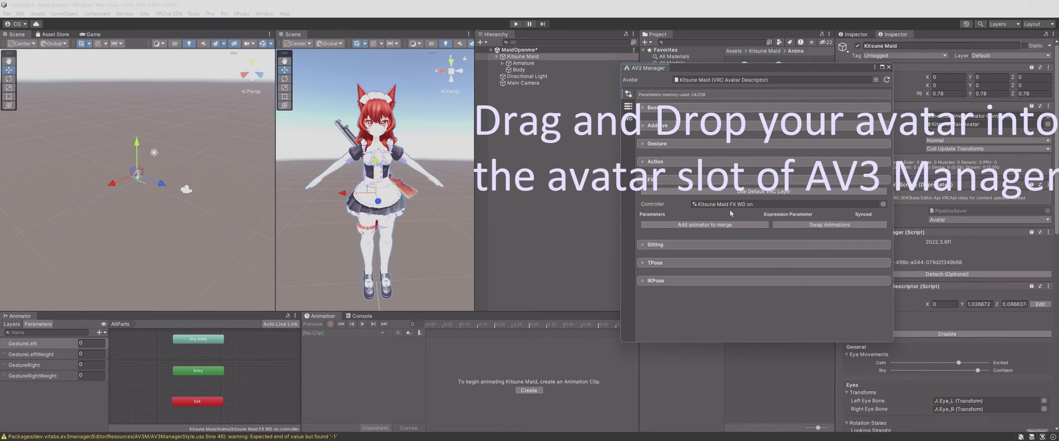
pyautogui.moveTo(766, 71); pyautogui.dragTo(474, 96)
pyautogui.scroll(-10, 898, 206)
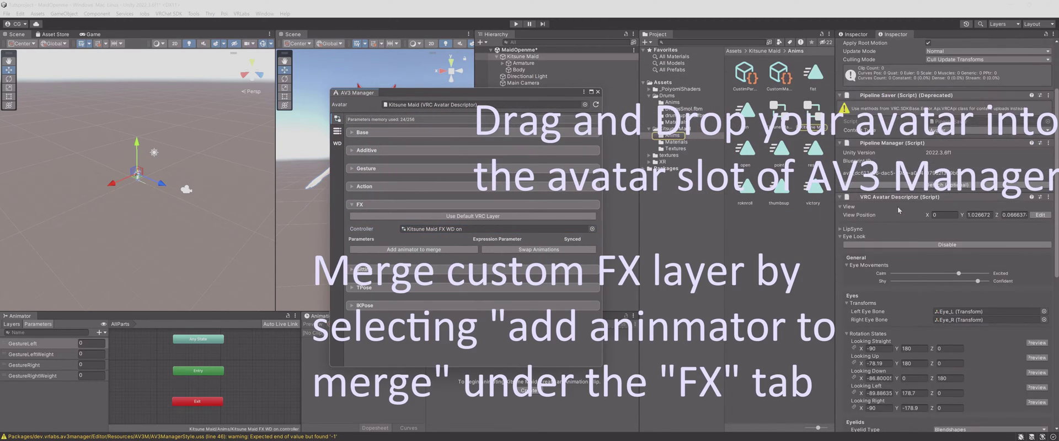
pyautogui.scroll(-3, 898, 205)
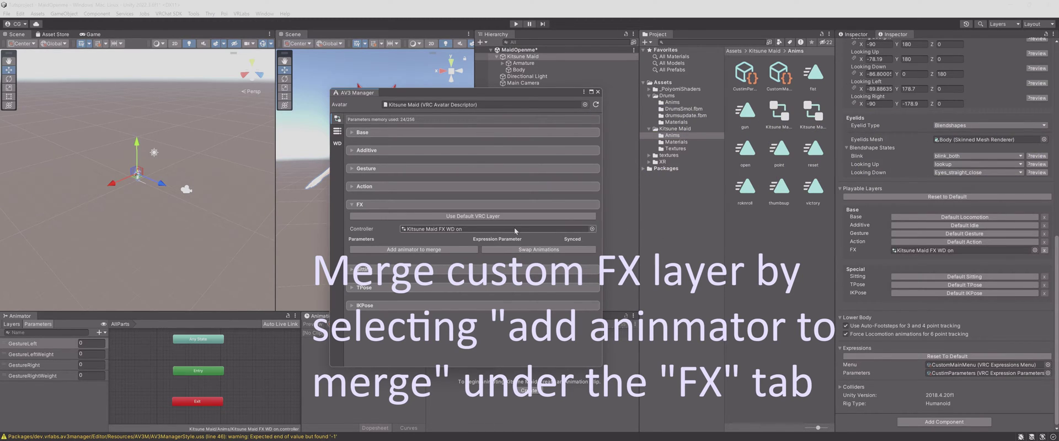
# - Merge DrumsFX from Drums/Anims into the Kitsune Maid FX WD on controller
pyautogui.click(451, 249)
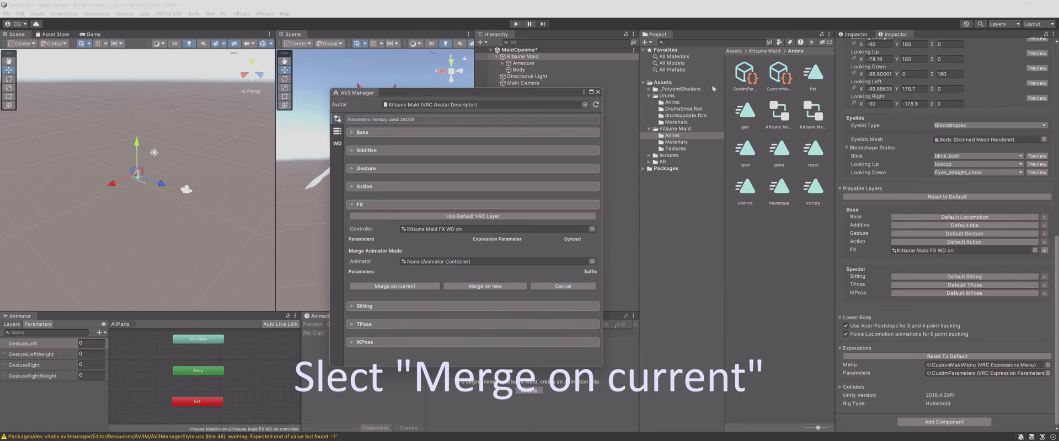
pyautogui.click(672, 103)
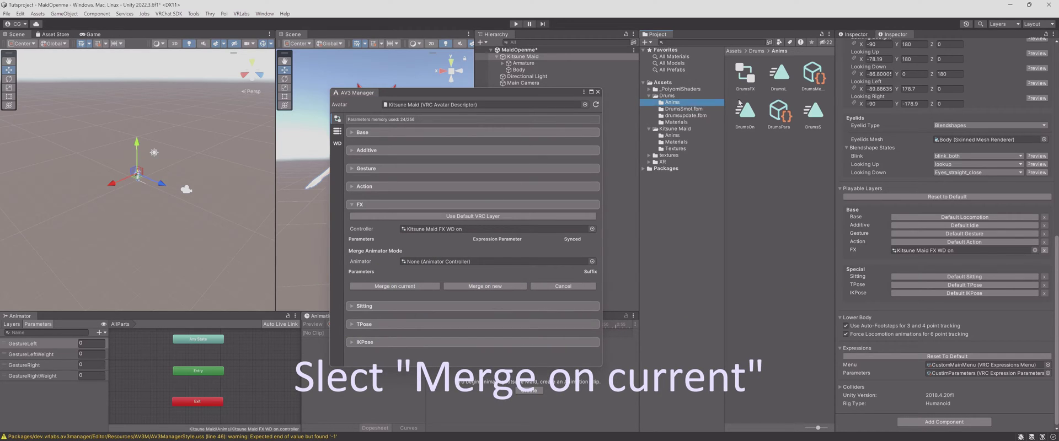
pyautogui.moveTo(745, 74); pyautogui.dragTo(439, 259)
pyautogui.click(392, 316)
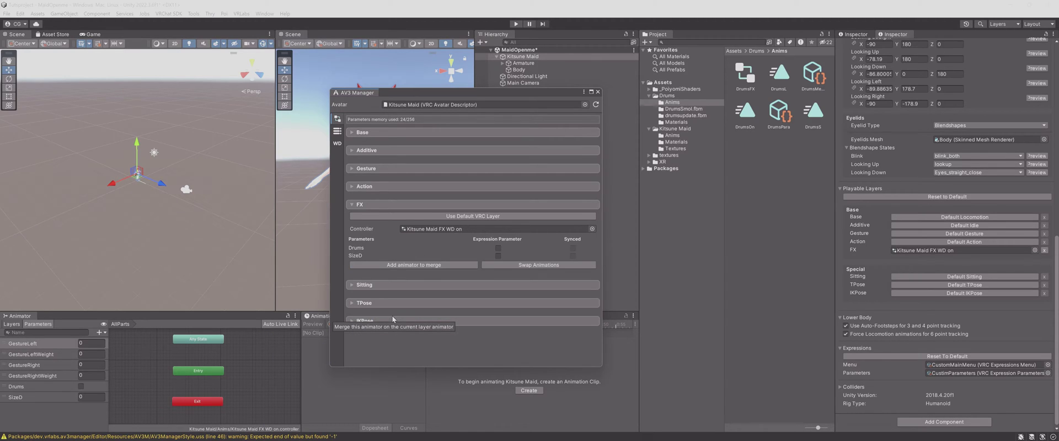
pyautogui.doubleClick(940, 372)
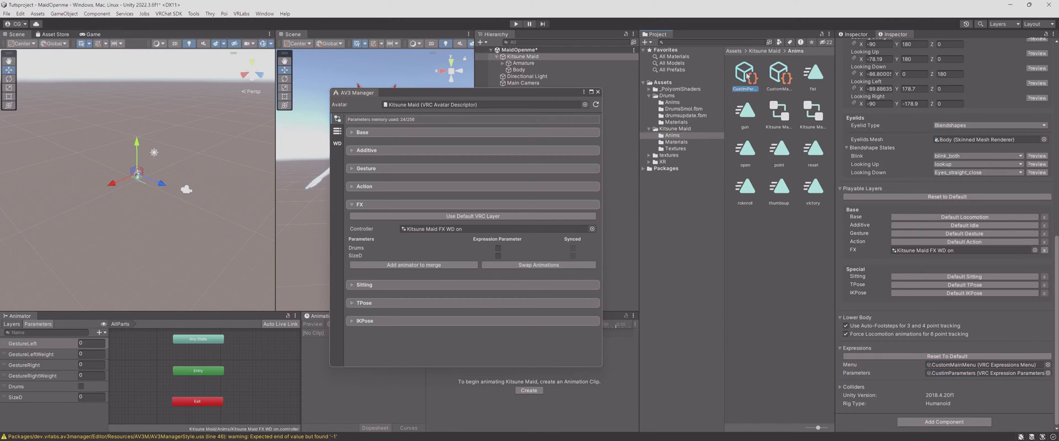
# - Copy the Drums and SizeD parameters from DrumsPara into the avatar's CustimParameters
pyautogui.click(337, 131)
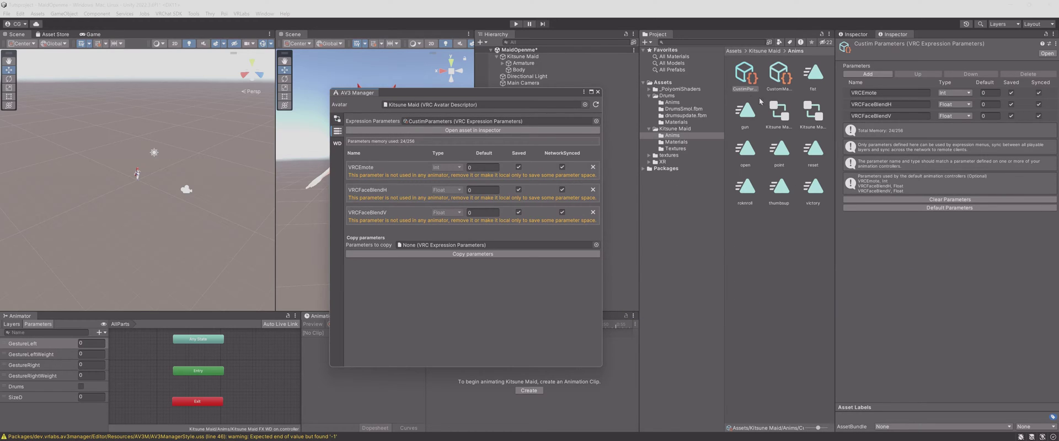
pyautogui.click(672, 103)
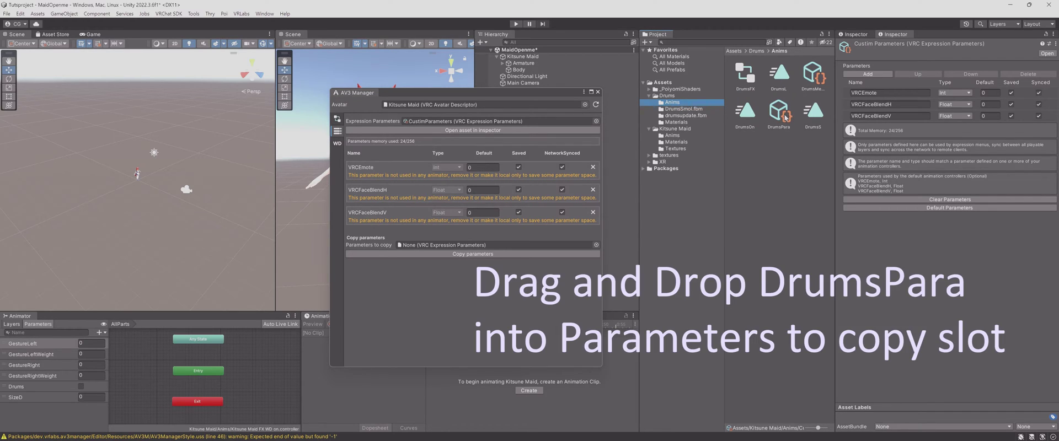
pyautogui.moveTo(778, 113); pyautogui.dragTo(432, 248)
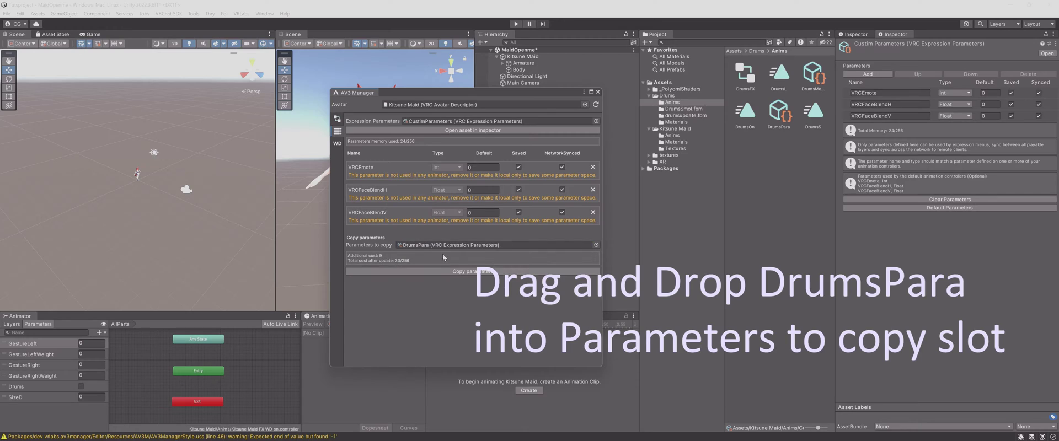
pyautogui.click(464, 271)
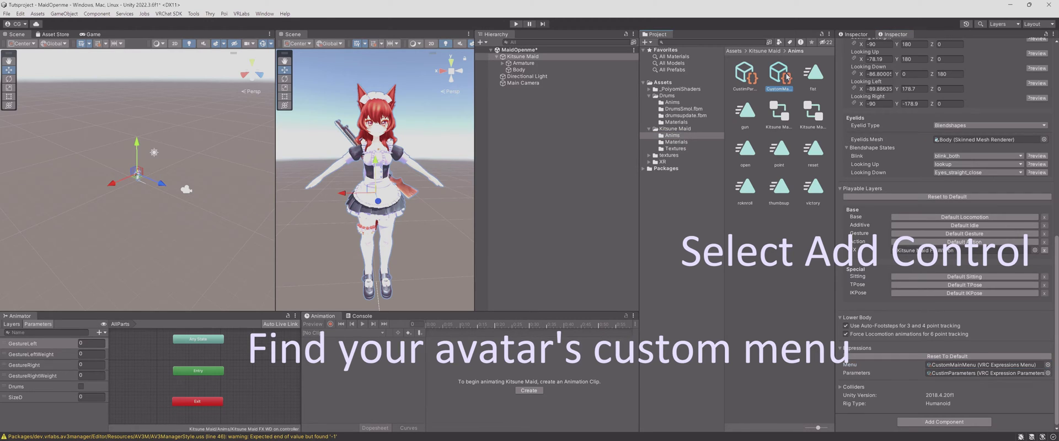
# - Add a new control named 'Drums Menu' to the CustomMainMenu
pyautogui.click(787, 78)
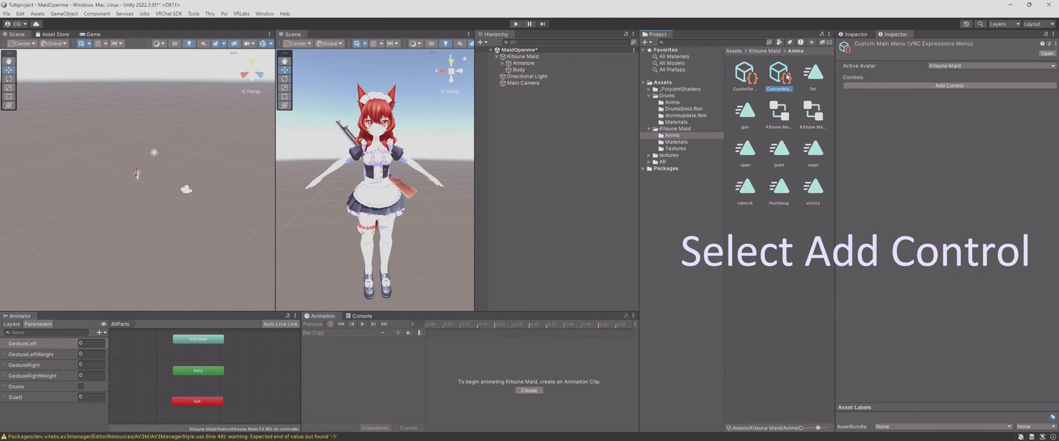
pyautogui.click(899, 87)
pyautogui.click(848, 86)
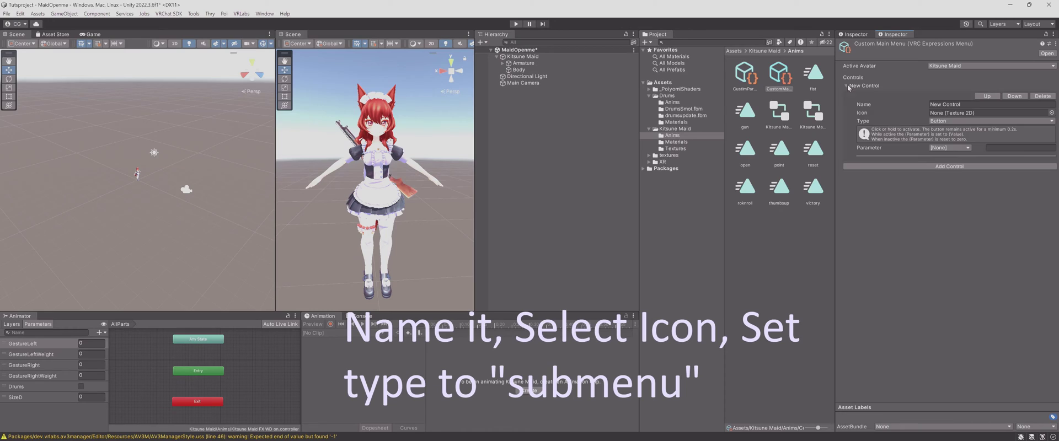
pyautogui.click(973, 105)
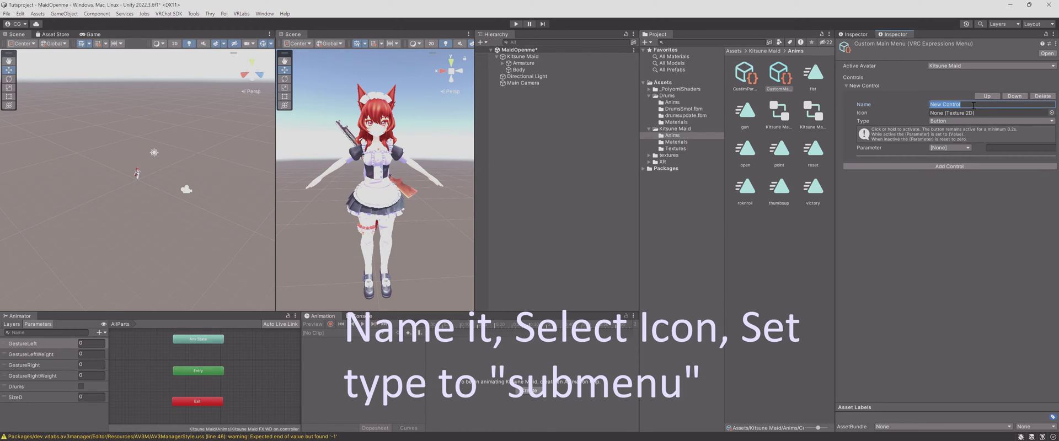
pyautogui.write('Drums Menu')
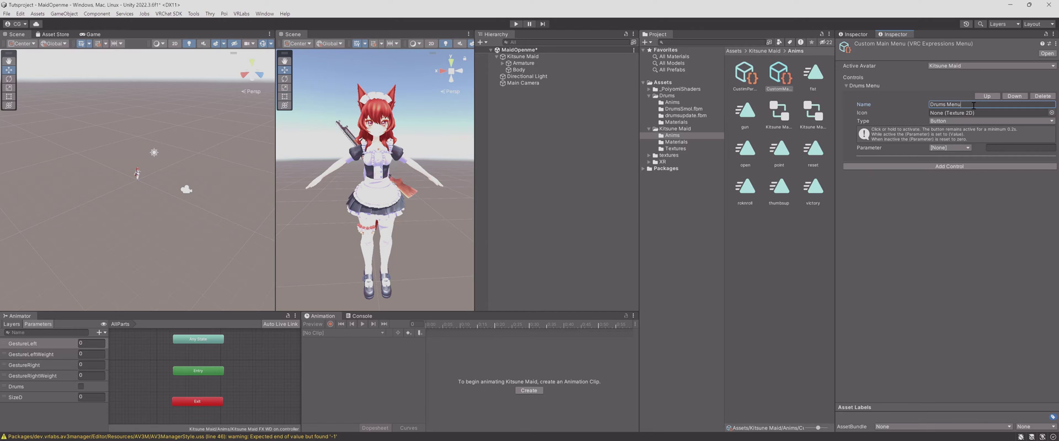
pyautogui.press('Tab')
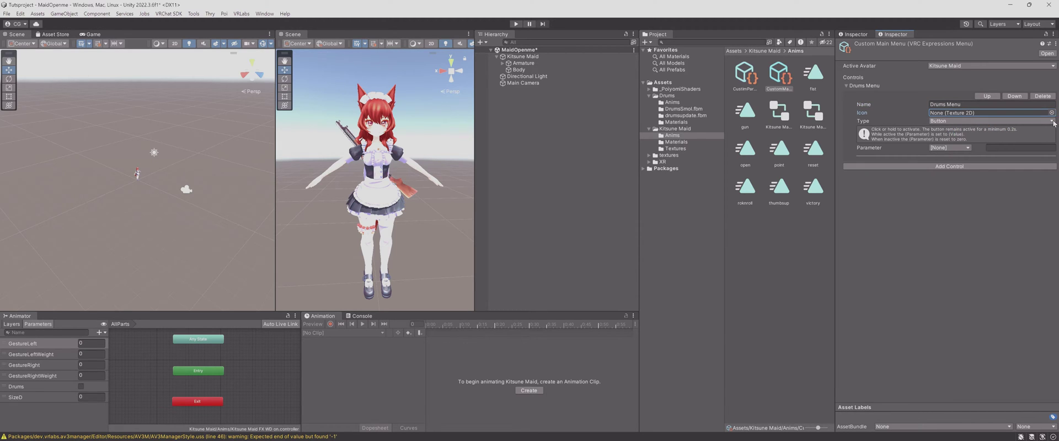
# - Give the control the drum icon, type Sub Menu, and DrumsMenu as its submenu
pyautogui.click(1052, 112)
pyautogui.doubleClick(920, 160)
pyautogui.click(950, 122)
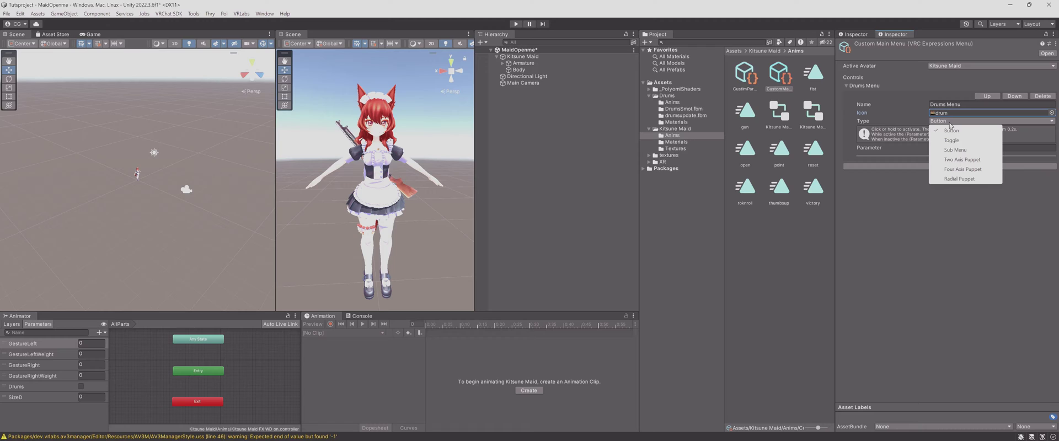
pyautogui.click(963, 153)
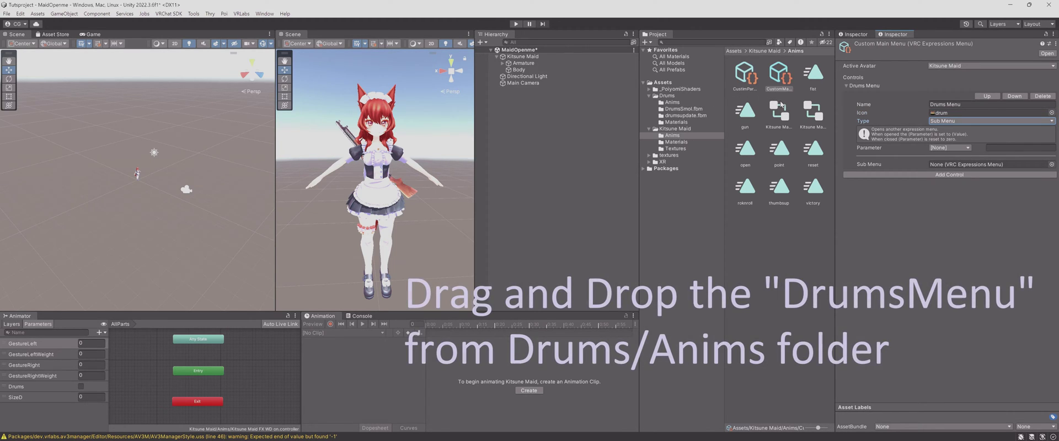
pyautogui.click(668, 102)
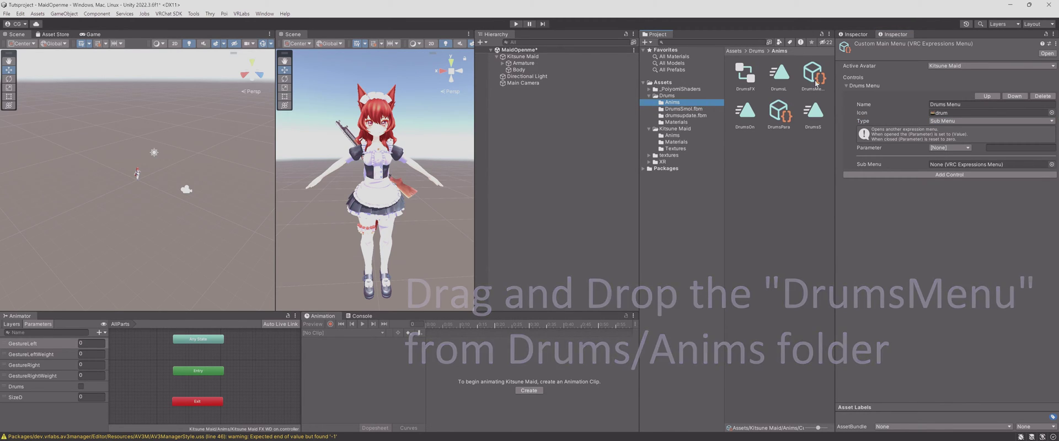
pyautogui.moveTo(813, 73); pyautogui.dragTo(952, 164)
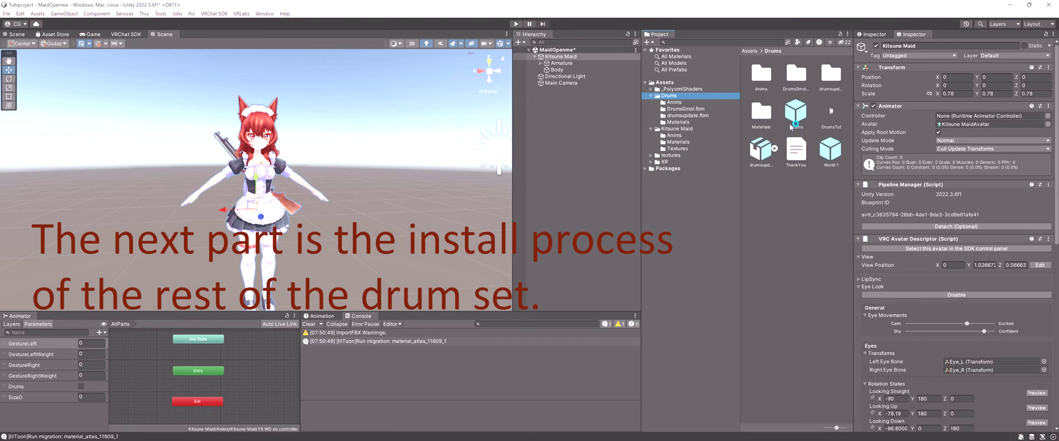
# - Add the Drums prefab to the scene, unpack it, and parent it to Kitsune Maid
pyautogui.click(789, 124)
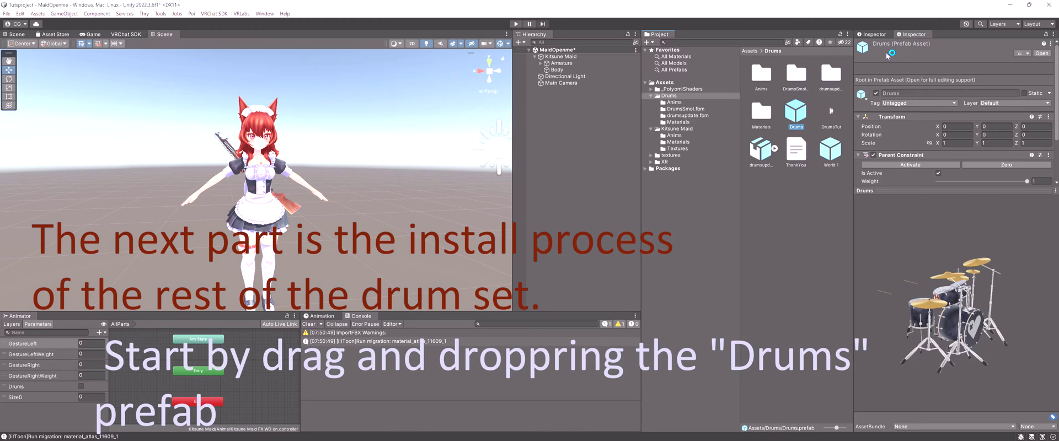
pyautogui.moveTo(795, 112); pyautogui.dragTo(571, 58)
pyautogui.rightClick(570, 61)
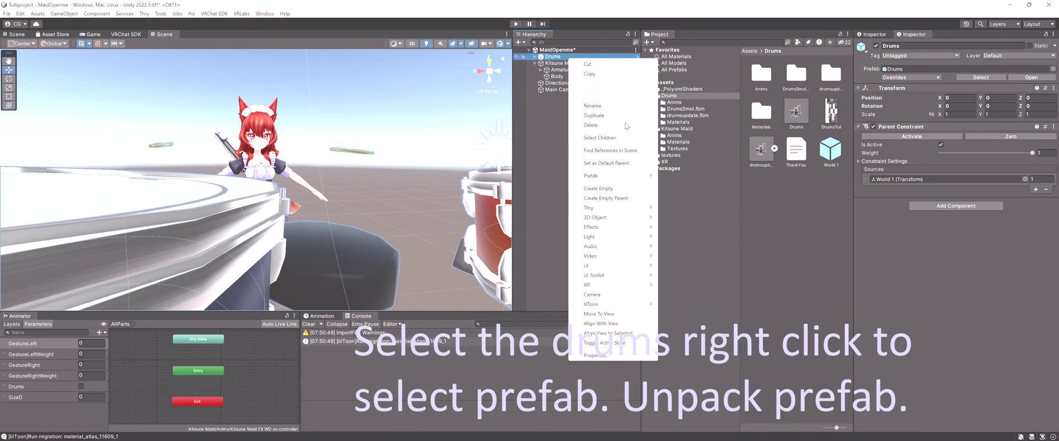
pyautogui.moveTo(609, 180)
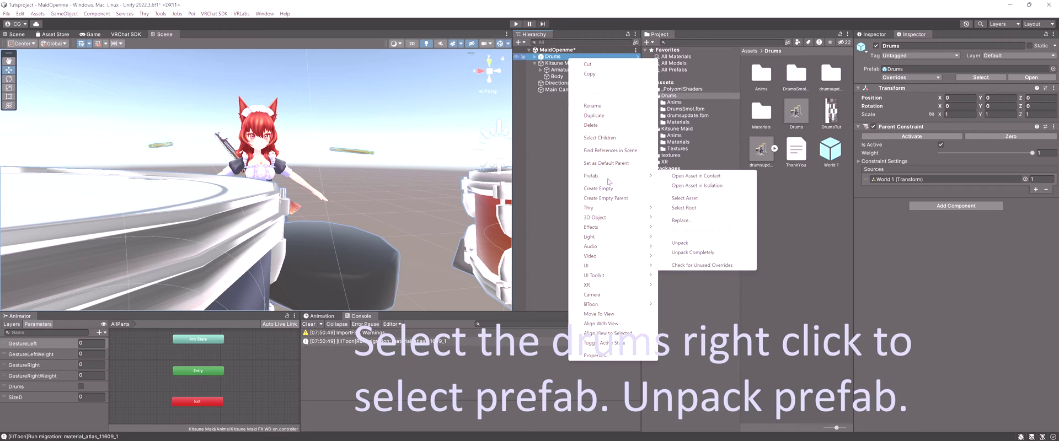
pyautogui.click(681, 243)
pyautogui.moveTo(562, 63); pyautogui.dragTo(561, 65)
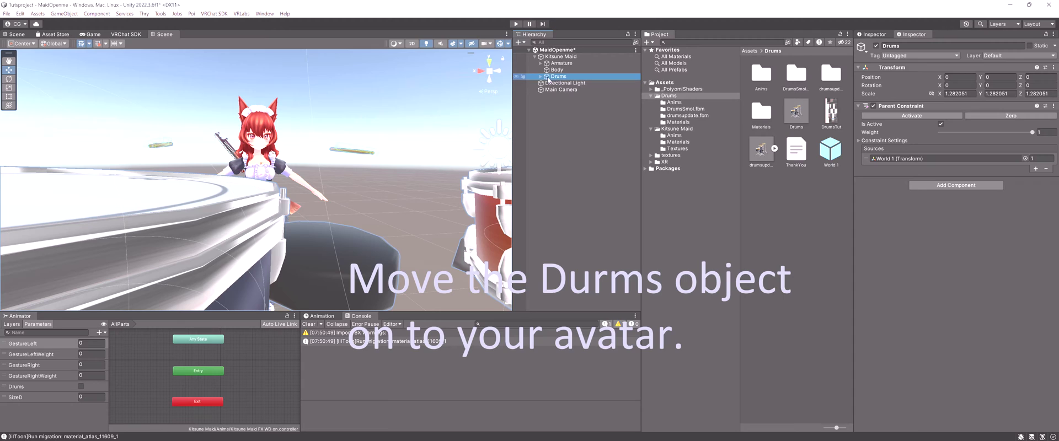
# - Move AviTarget out of Drums to sit directly under the avatar
pyautogui.click(542, 77)
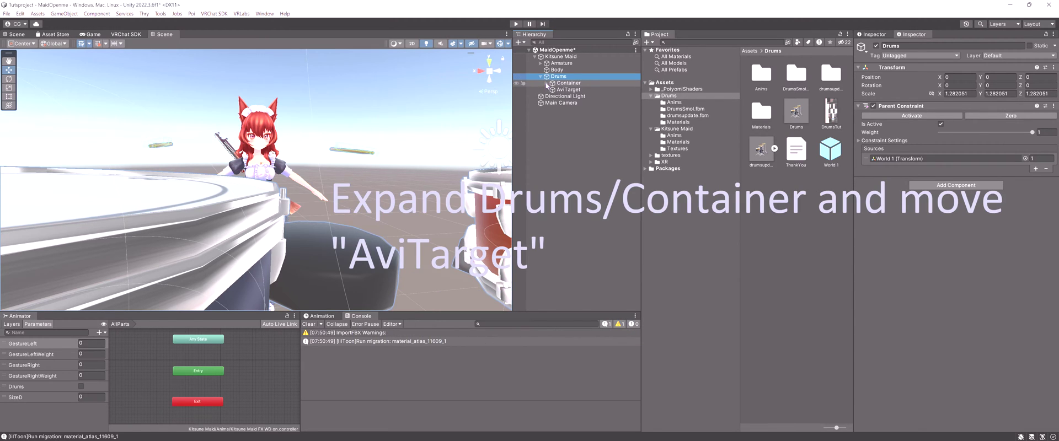
pyautogui.click(546, 83)
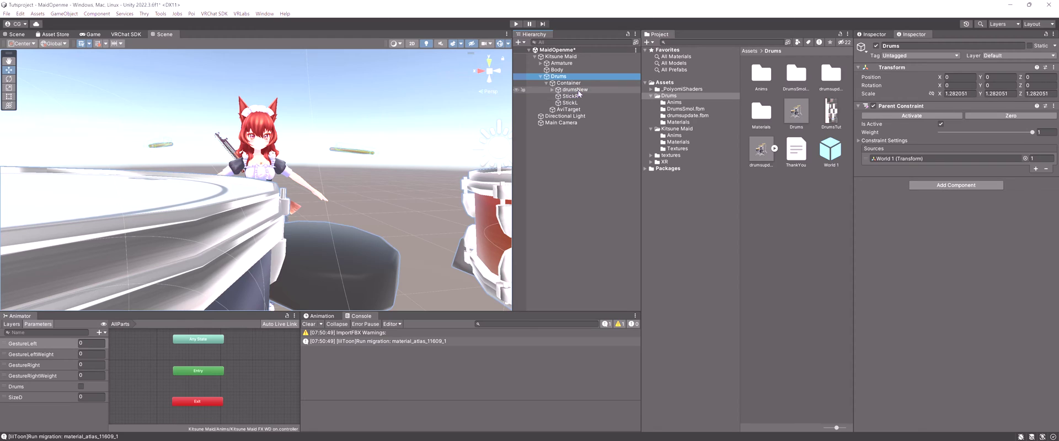
pyautogui.moveTo(570, 111); pyautogui.dragTo(569, 78)
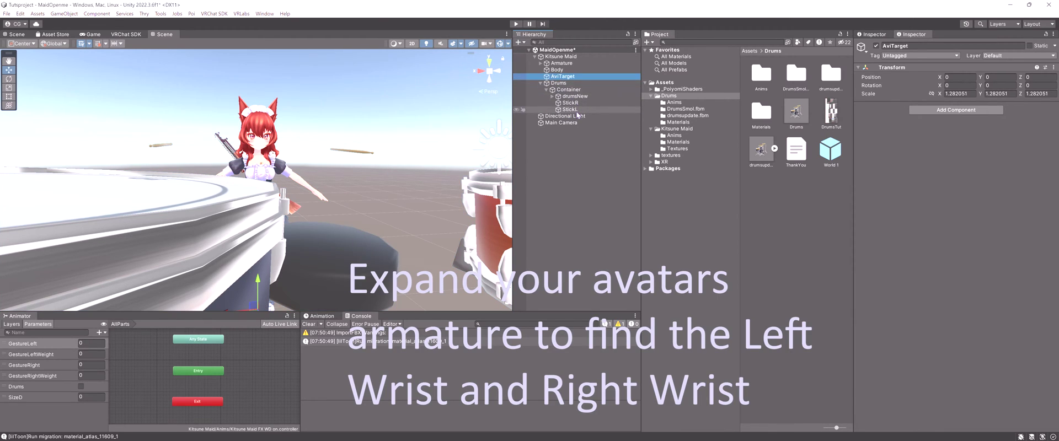
# - Expand the Armature through Hips, Spine, Chest and the left arm bones
pyautogui.click(541, 63)
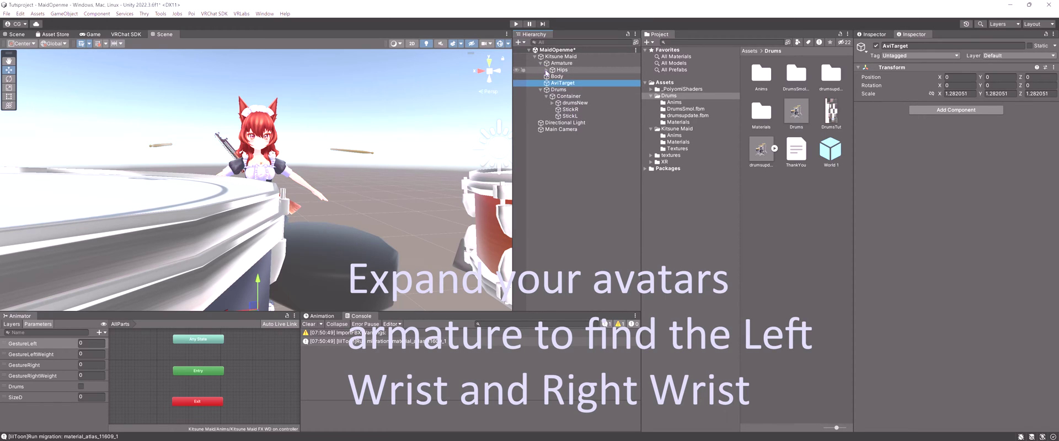
pyautogui.click(546, 70)
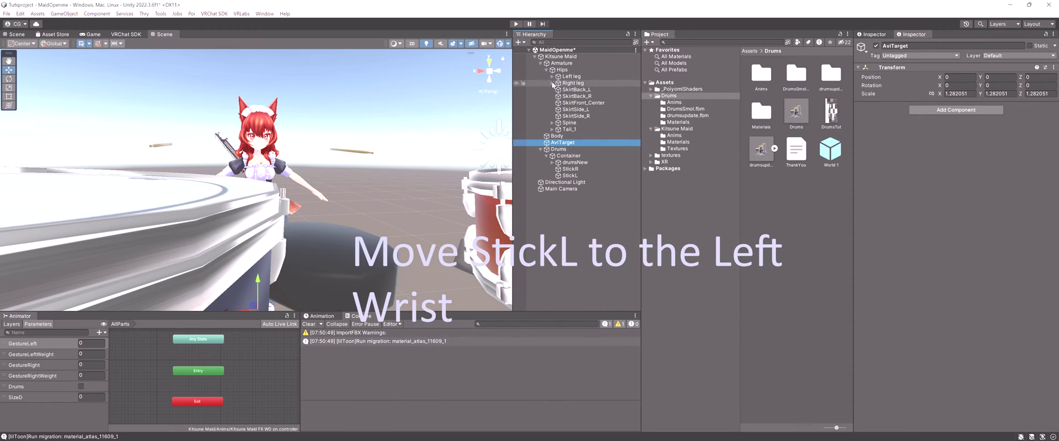
pyautogui.click(552, 122)
pyautogui.click(558, 155)
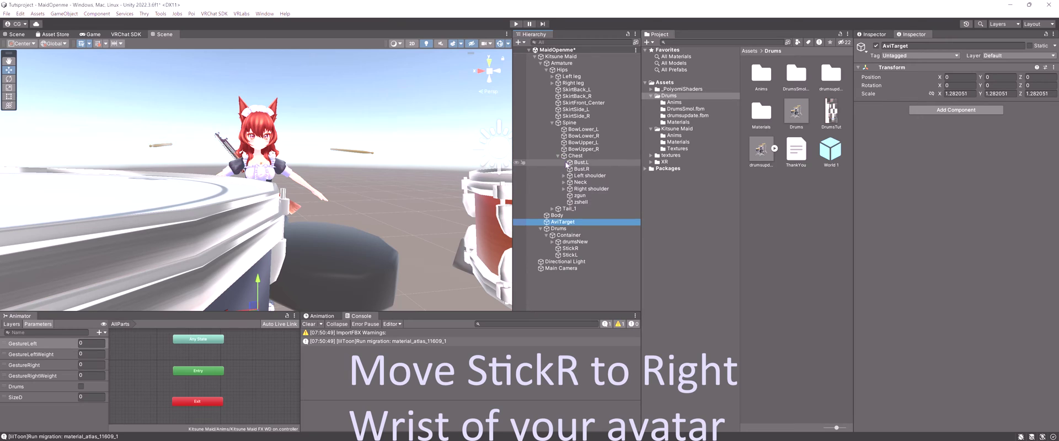
pyautogui.click(563, 176)
pyautogui.click(569, 182)
pyautogui.click(580, 195)
pyautogui.scroll(-1, 580, 197)
# - Reveal both wrist bones and parent StickR to the Right wrist
pyautogui.click(564, 228)
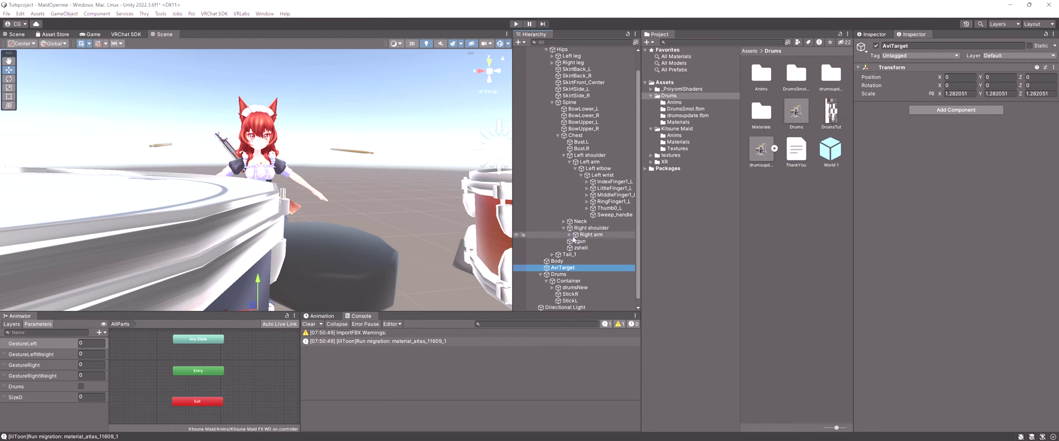
pyautogui.click(590, 235)
pyautogui.click(570, 235)
pyautogui.click(575, 242)
pyautogui.click(581, 248)
pyautogui.scroll(-3, 601, 258)
pyautogui.moveTo(571, 287); pyautogui.dragTo(603, 195)
# - Move StickL under the left wrist and position it in the avatar's left hand
pyautogui.click(570, 294)
pyautogui.moveTo(570, 294); pyautogui.dragTo(596, 165)
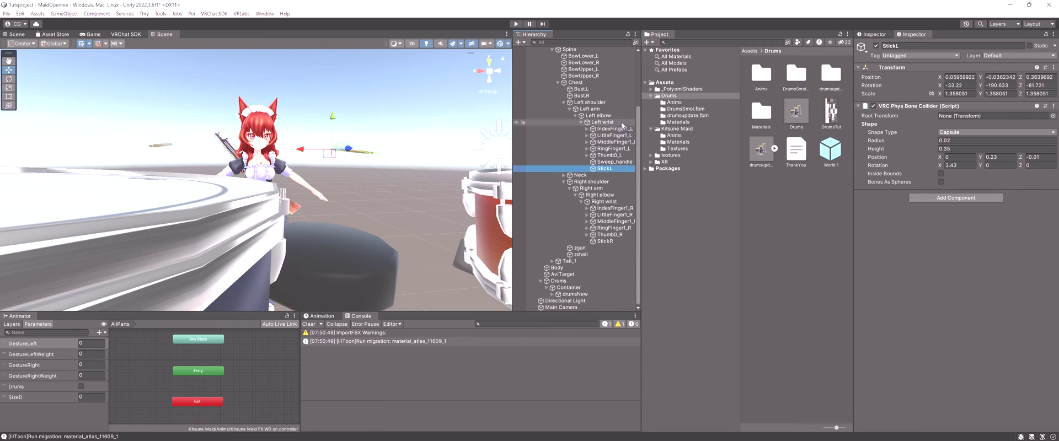
pyautogui.moveTo(331, 182); pyautogui.dragTo(308, 193, button='right')
pyautogui.moveTo(317, 201); pyautogui.dragTo(331, 205)
pyautogui.moveTo(331, 206); pyautogui.dragTo(260, 187, button='right')
pyautogui.moveTo(326, 205); pyautogui.dragTo(317, 200)
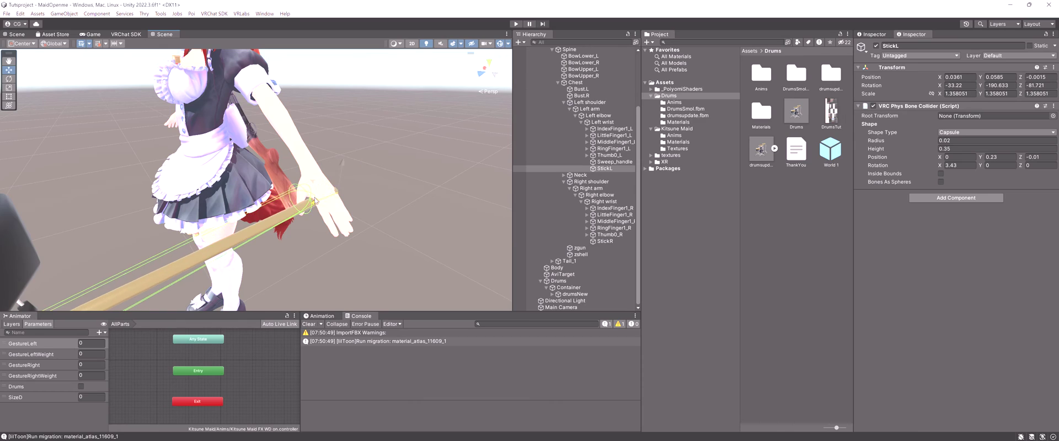
pyautogui.moveTo(317, 199); pyautogui.dragTo(308, 182, button='right')
# - Move StickR into the avatar's right hand, then deselect and view the drum kit
pyautogui.doubleClick(605, 241)
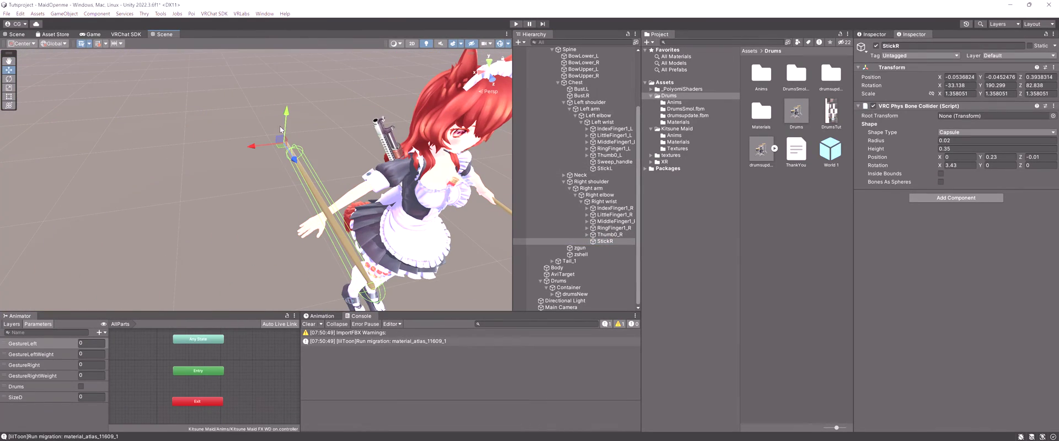
pyautogui.moveTo(283, 223); pyautogui.dragTo(276, 198, button='right')
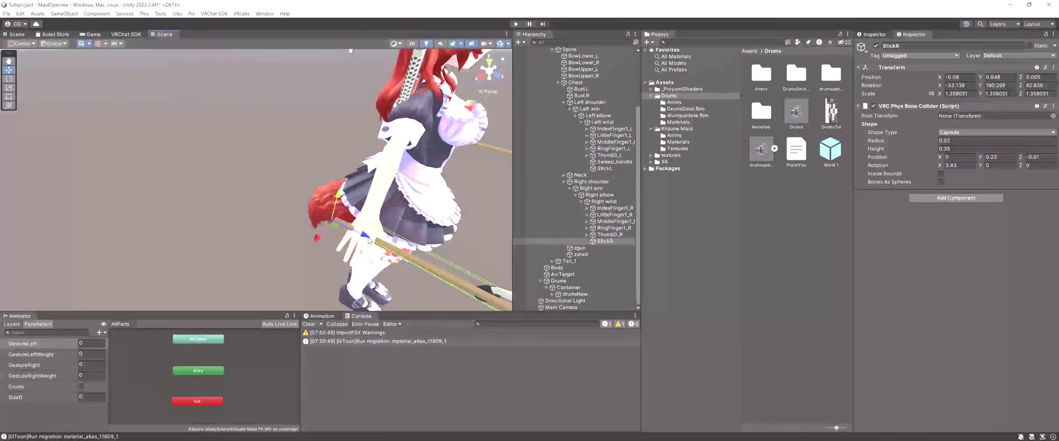
pyautogui.moveTo(364, 231); pyautogui.dragTo(375, 229)
pyautogui.scroll(5, 274, 181)
pyautogui.scroll(-5, 273, 181)
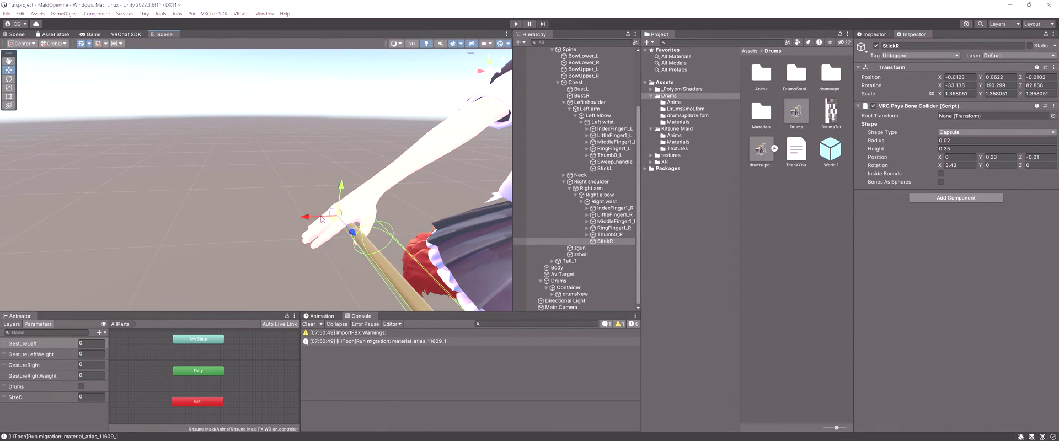
pyautogui.click(357, 219)
pyautogui.moveTo(358, 218); pyautogui.dragTo(389, 236, button='right')
pyautogui.scroll(-3, 389, 236)
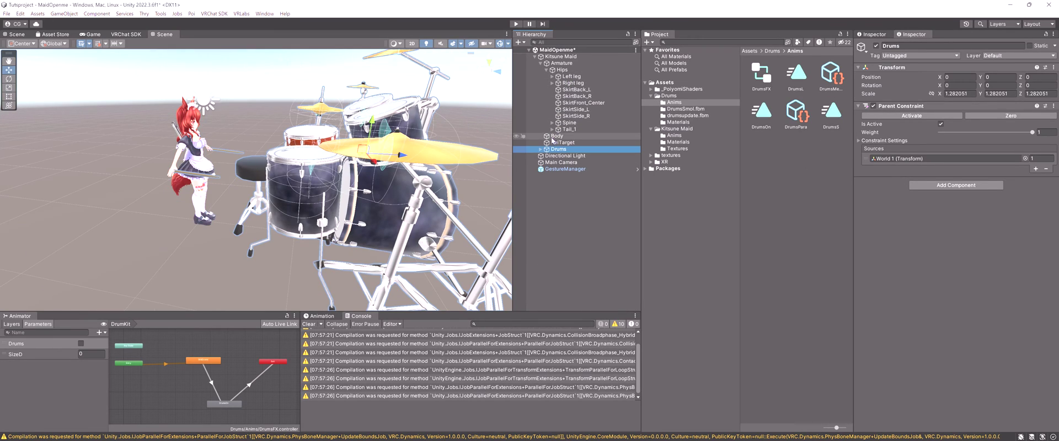
# - Under Drums > Container, deactivate drumsNew to hide the drum kit
pyautogui.click(540, 149)
pyautogui.click(546, 155)
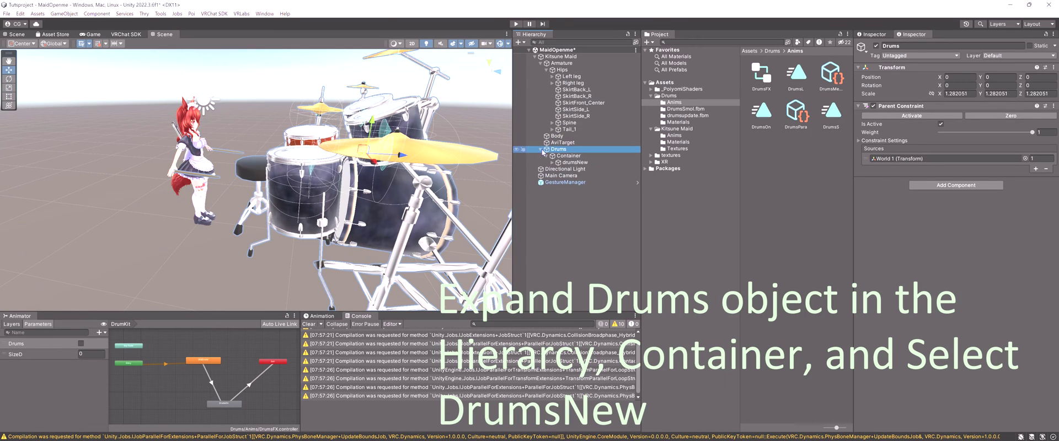
pyautogui.click(574, 162)
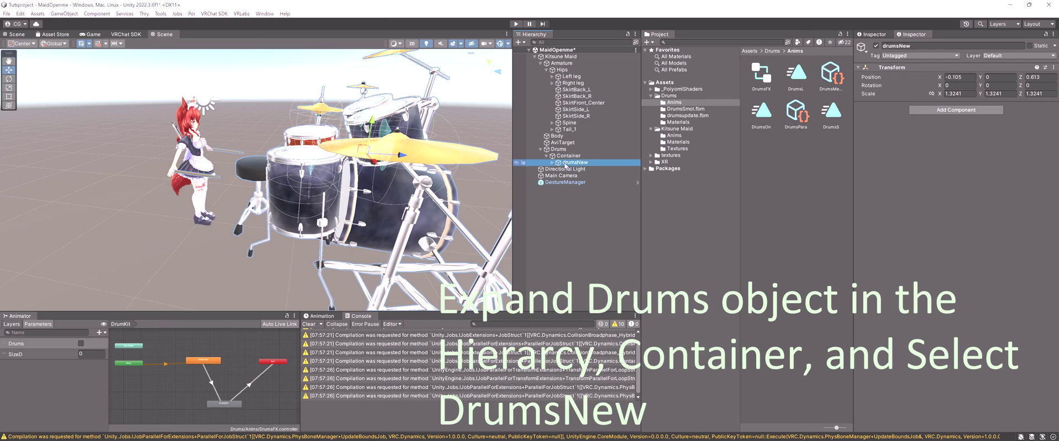
pyautogui.click(876, 46)
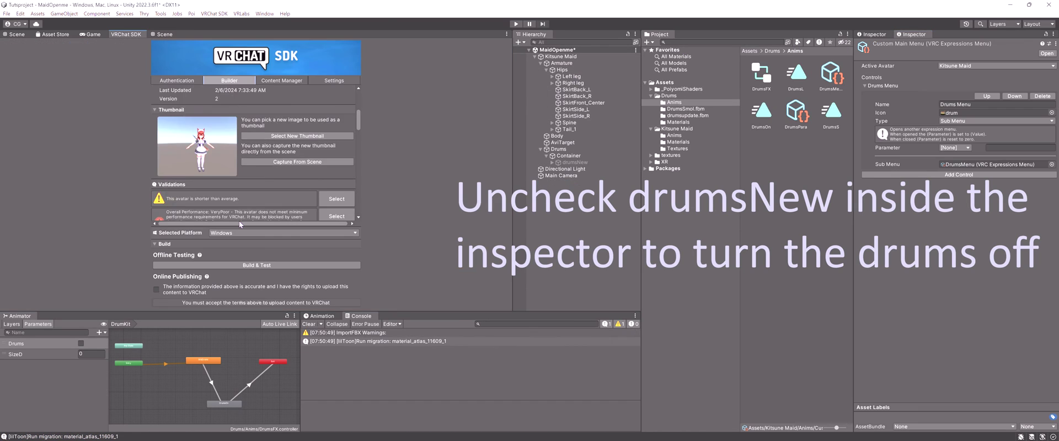
# - Confirm the upload information is accurate and Build & Publish the avatar in the VRChat SDK
pyautogui.scroll(-2, 239, 220)
pyautogui.scroll(-5, 240, 220)
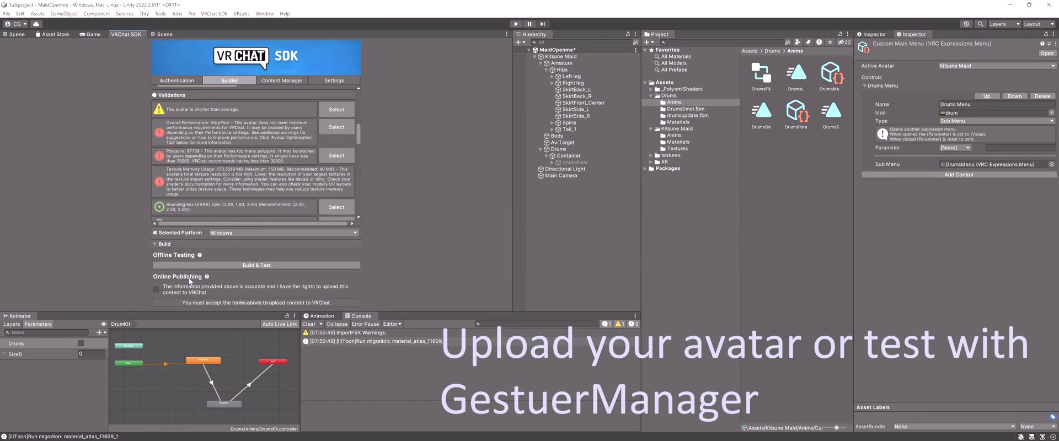
pyautogui.click(156, 289)
pyautogui.click(236, 303)
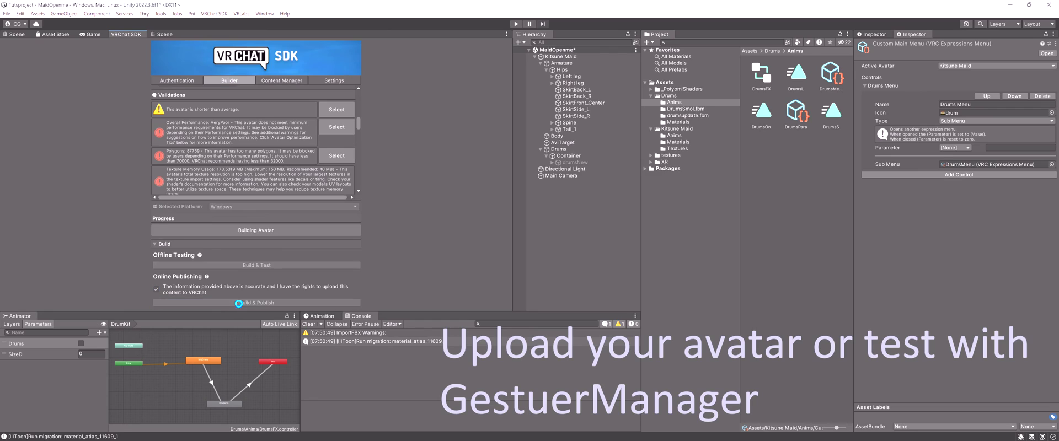